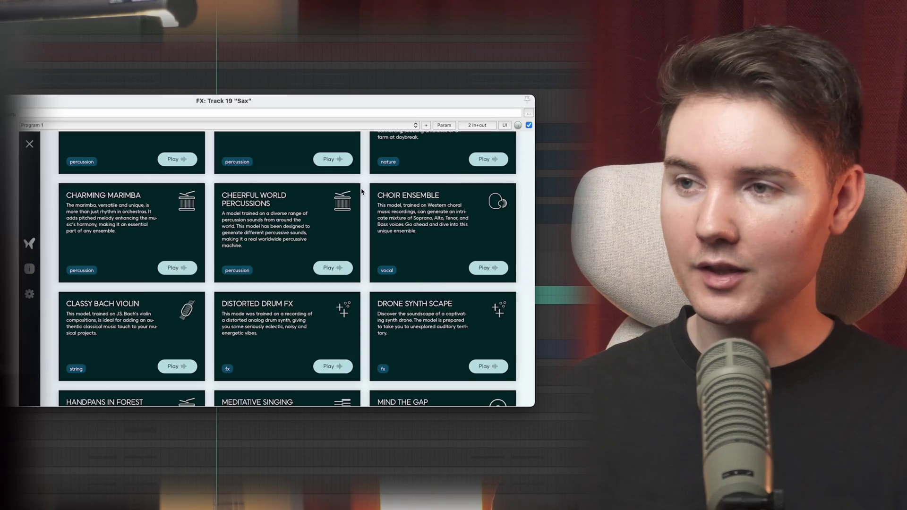
Open the 'more info' details of the Classy Bach Violin model card.
mouse_move(141, 331)
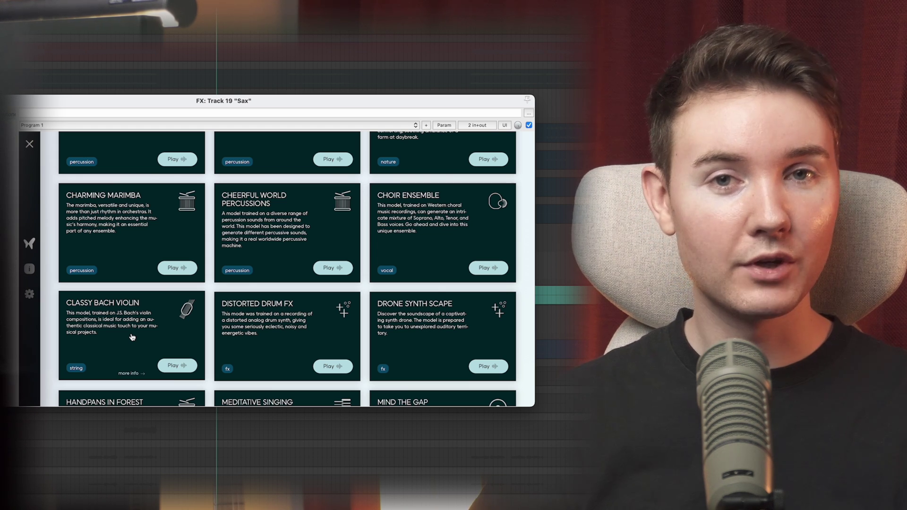
left_click(132, 337)
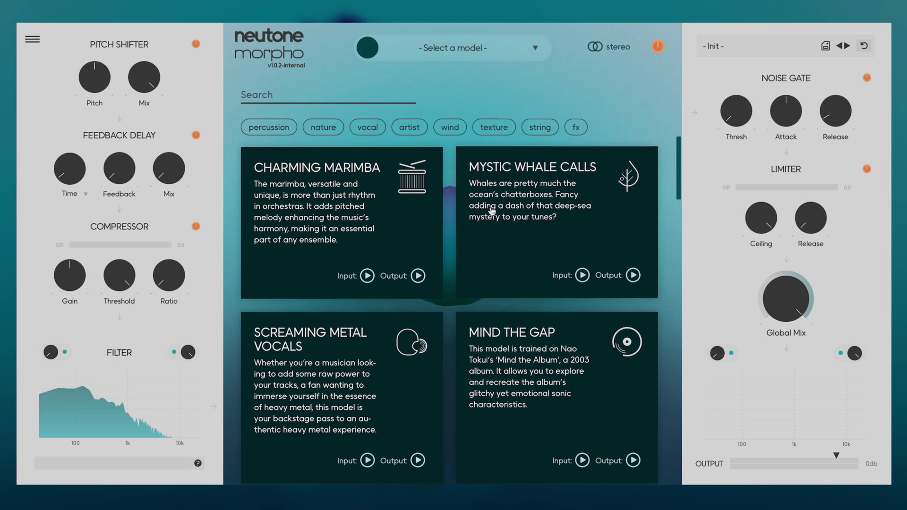
Filter the library by the texture and string tags and load Oriental Pipa String.
left_click(495, 129)
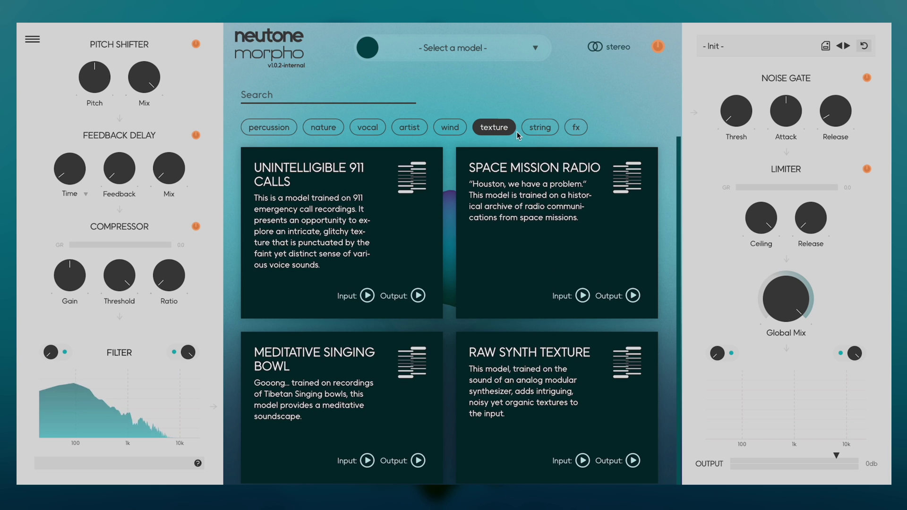
left_click(539, 128)
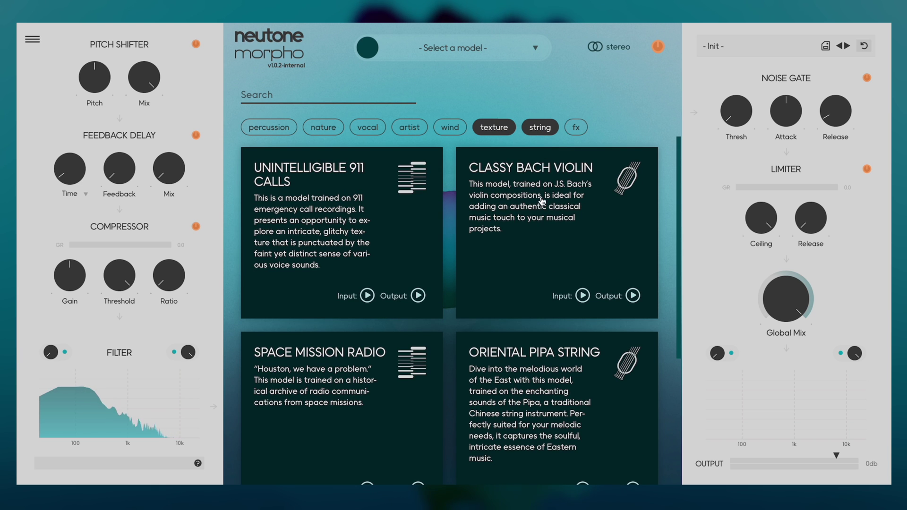
scroll(541, 238, "down", 3)
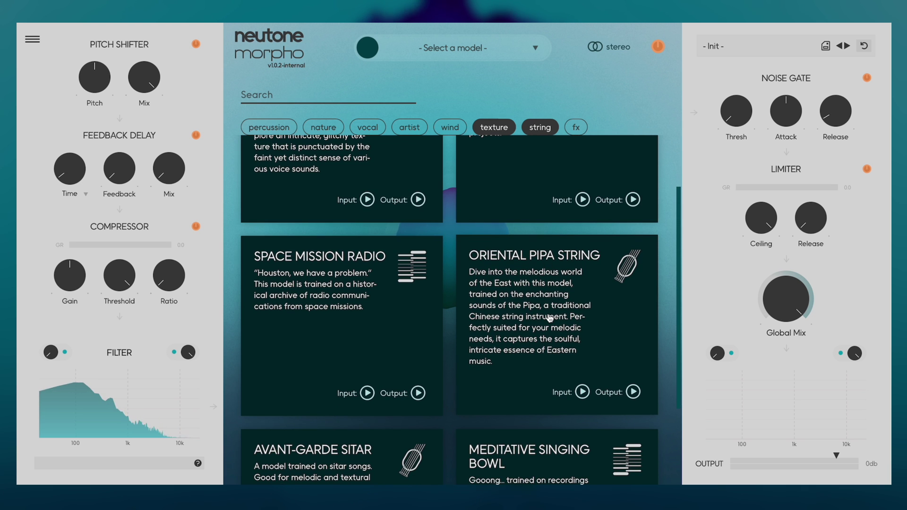
left_click(549, 318)
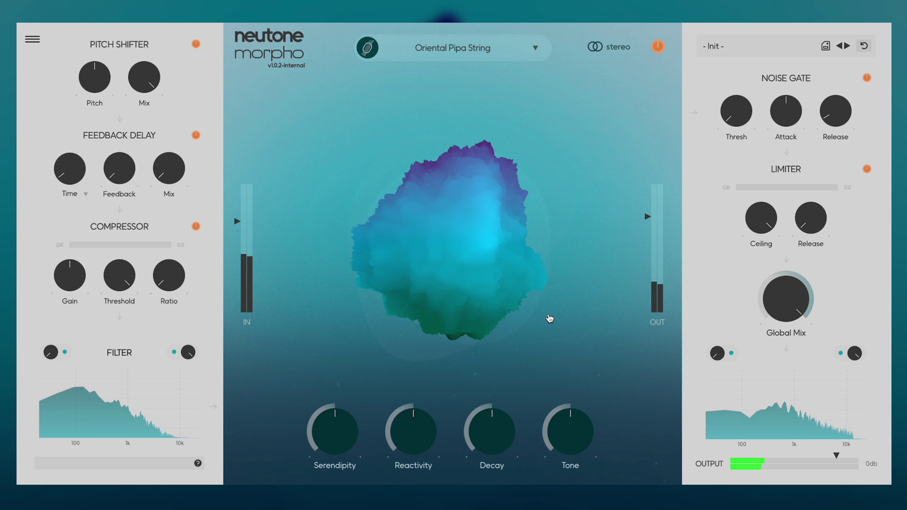
mouse_move(339, 445)
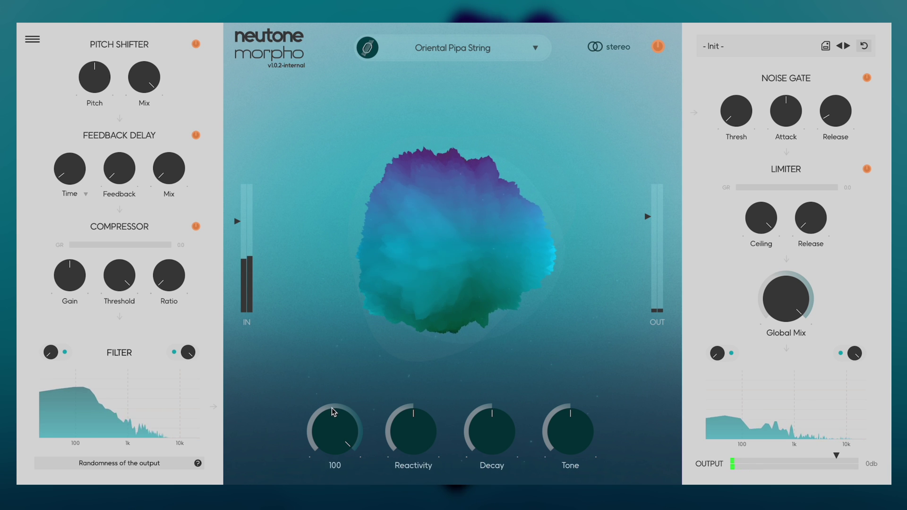
mouse_move(413, 435)
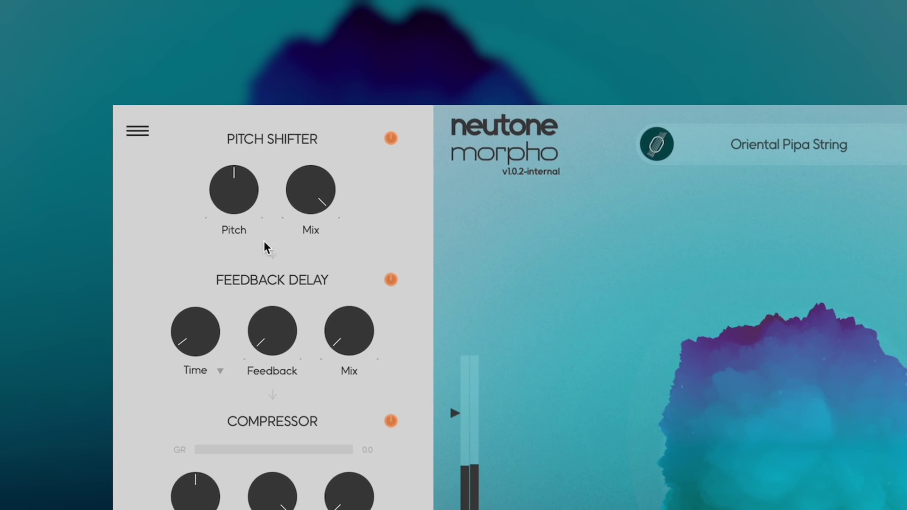
Raise the Pitch Shifter's Pitch knob from 0st to 10st.
mouse_move(194, 180)
left_click_drag(223, 190, 229, 154)
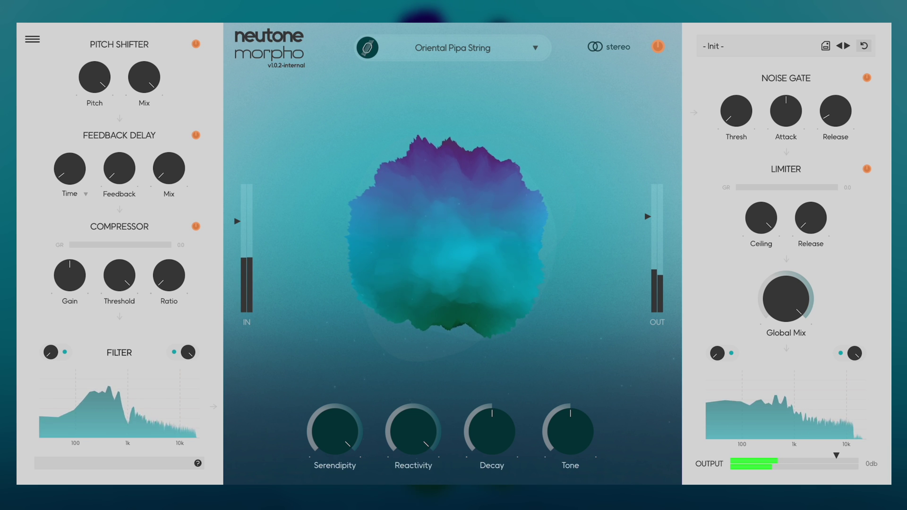
Turn Serendipity and Reactivity up near maximum and raise the Tone macro to 100.
mouse_move(336, 441)
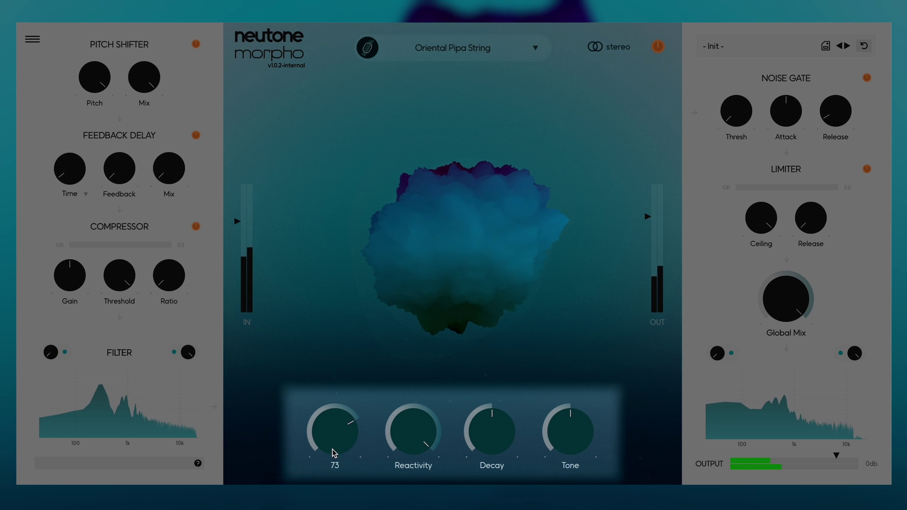
left_click_drag(329, 484, 329, 496)
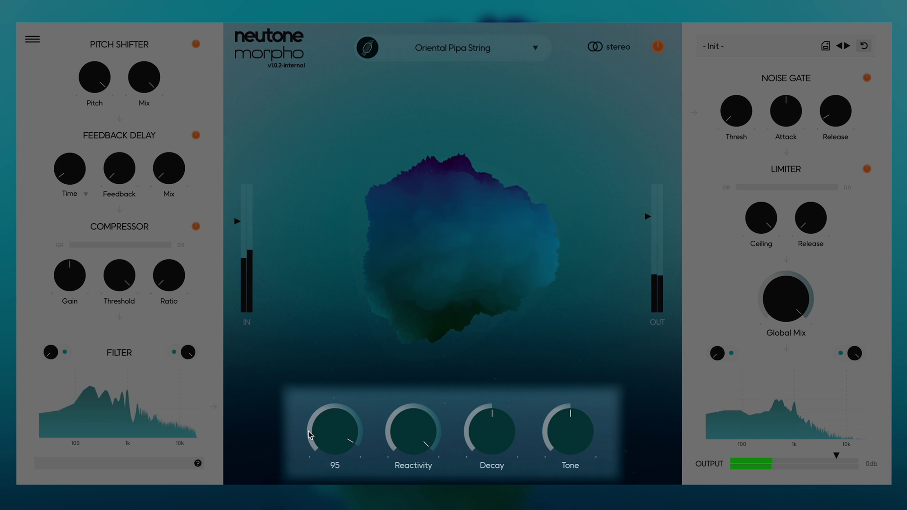
left_click_drag(421, 429, 413, 444)
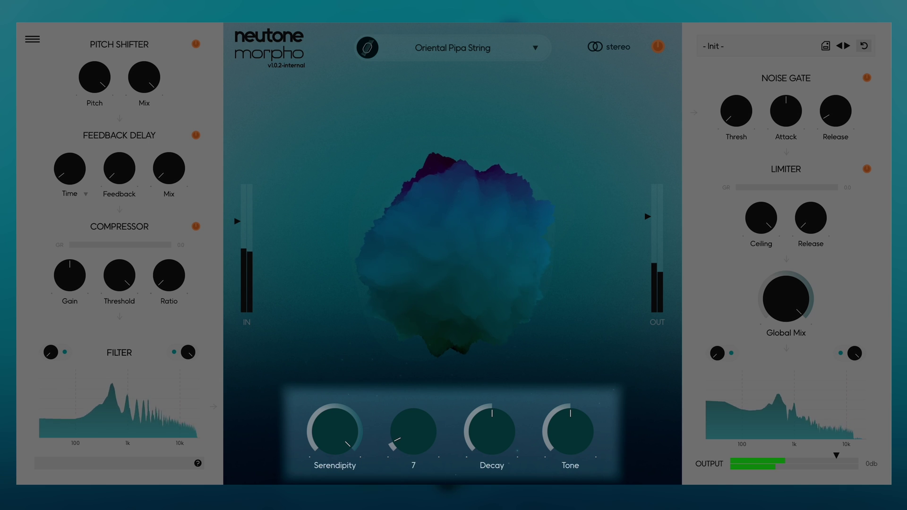
left_click_drag(397, 440, 397, 427)
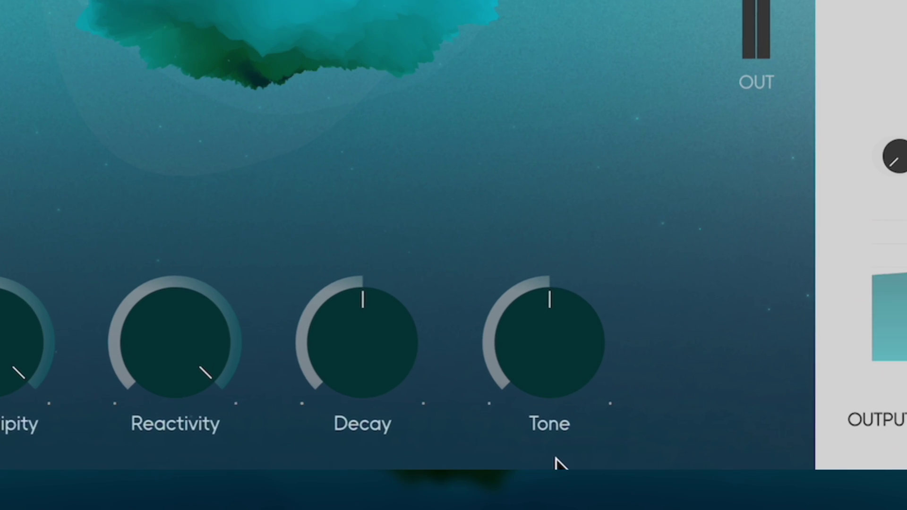
left_click_drag(550, 394, 546, 339)
left_click_drag(413, 249, 411, 186)
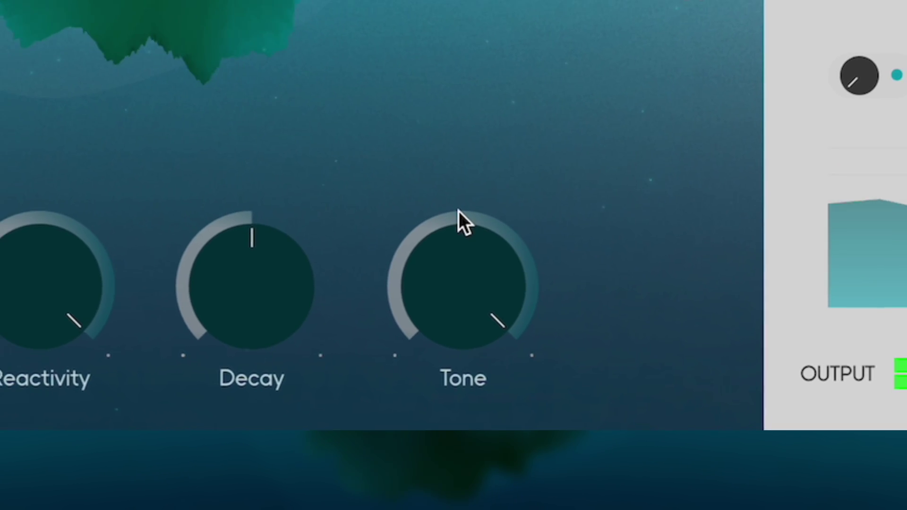
mouse_move(452, 257)
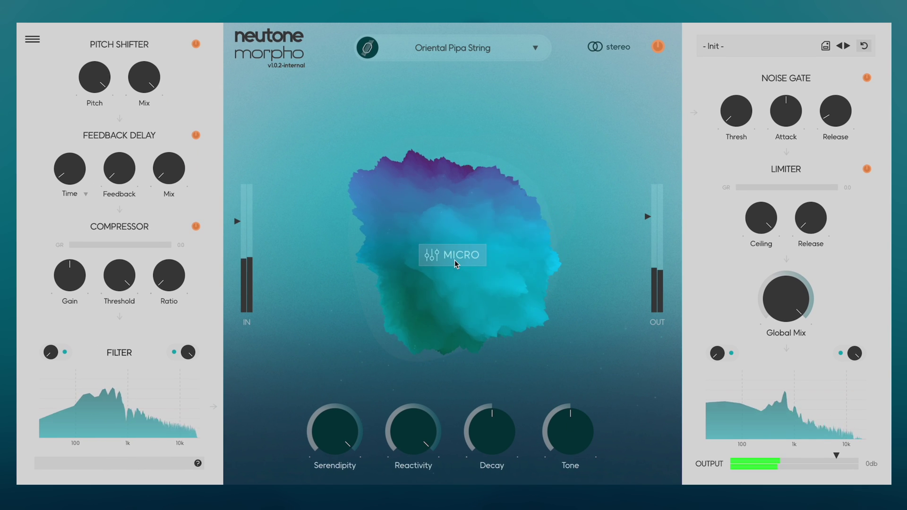
In the Micro editor, offset the first slider's range to 2.13 and scale it to 1.08.
left_click(454, 260)
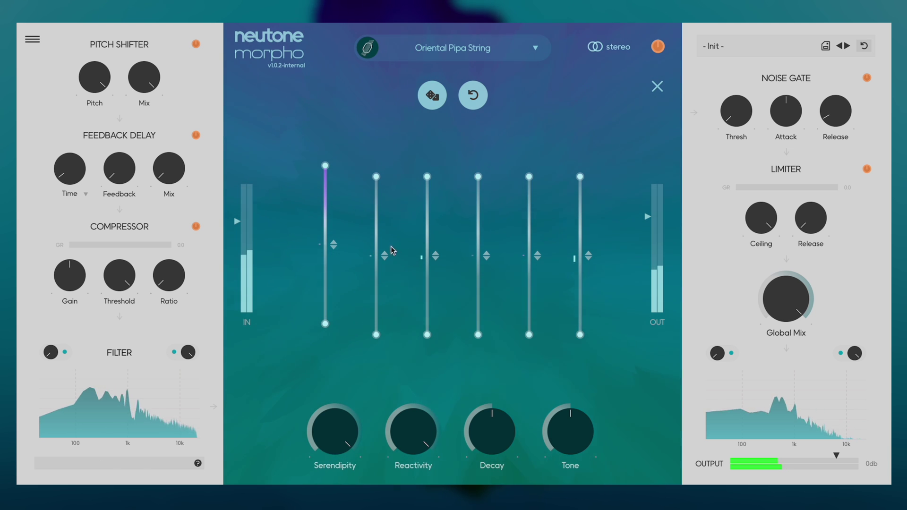
mouse_move(324, 242)
left_click_drag(324, 243, 325, 227)
left_click_drag(325, 282, 330, 240)
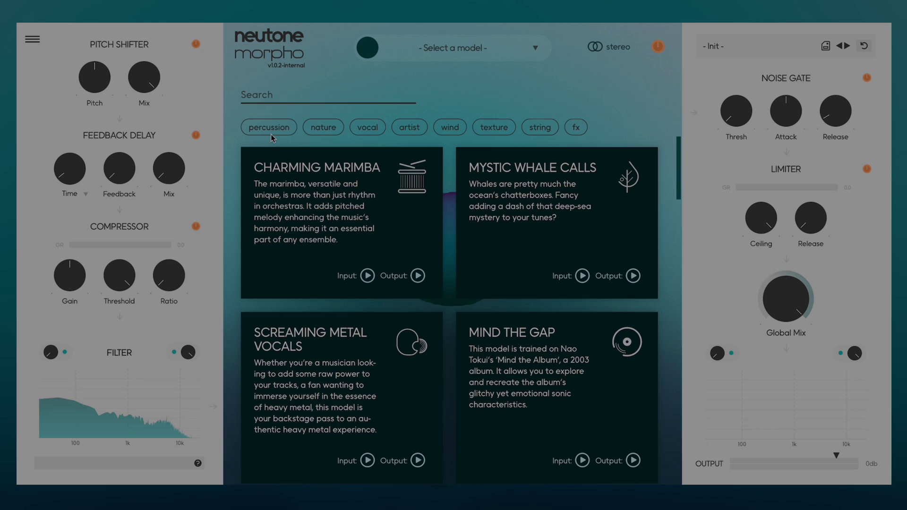
Filter the library to percussion models and load Beating Djembe.
left_click(269, 130)
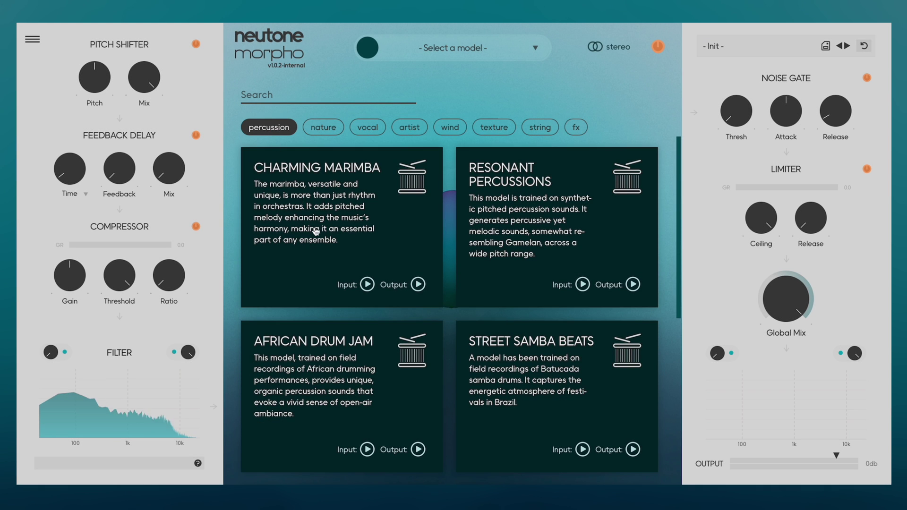
scroll(316, 231, "down", 5)
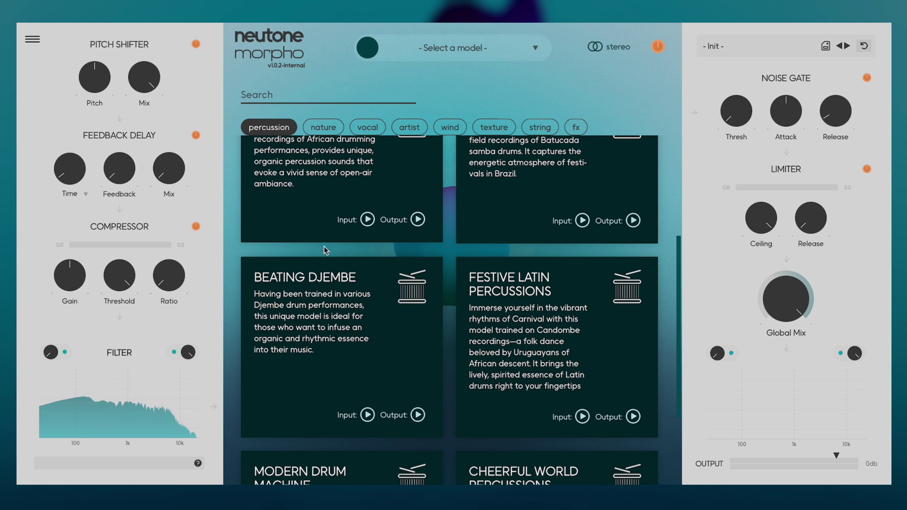
left_click(339, 335)
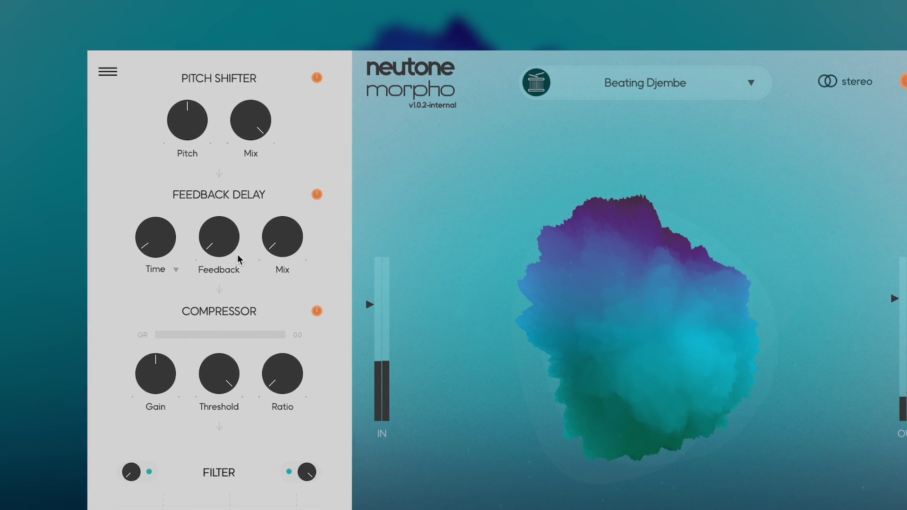
Set the pitch shift to about 19 semitones.
scroll(188, 124, "up", 6)
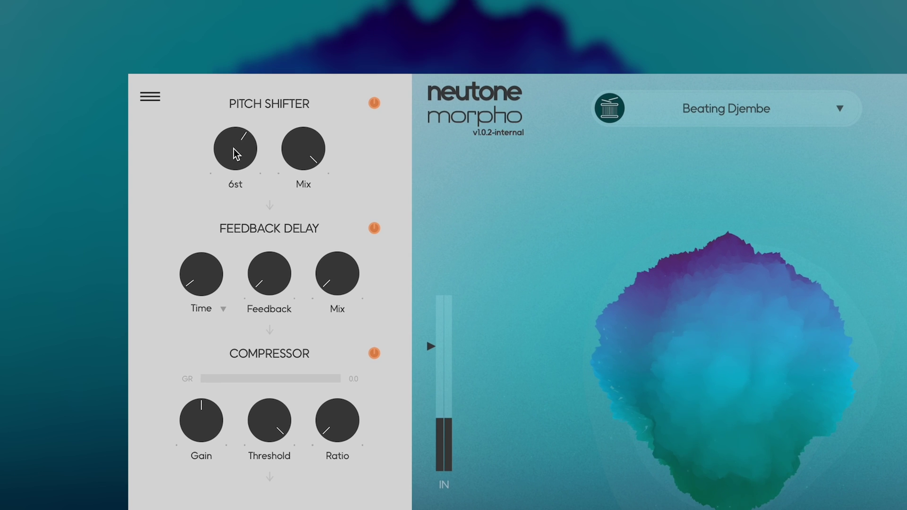
left_click_drag(236, 154, 228, 117)
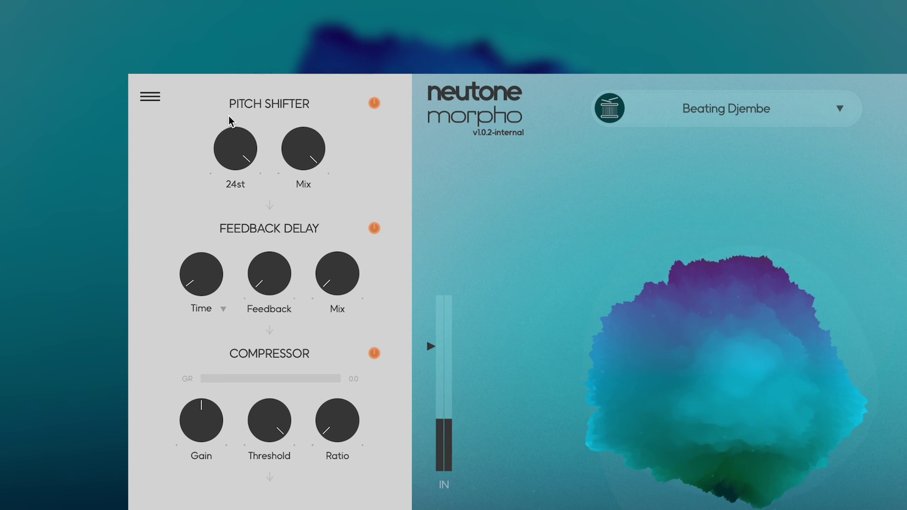
left_click_drag(229, 120, 233, 131)
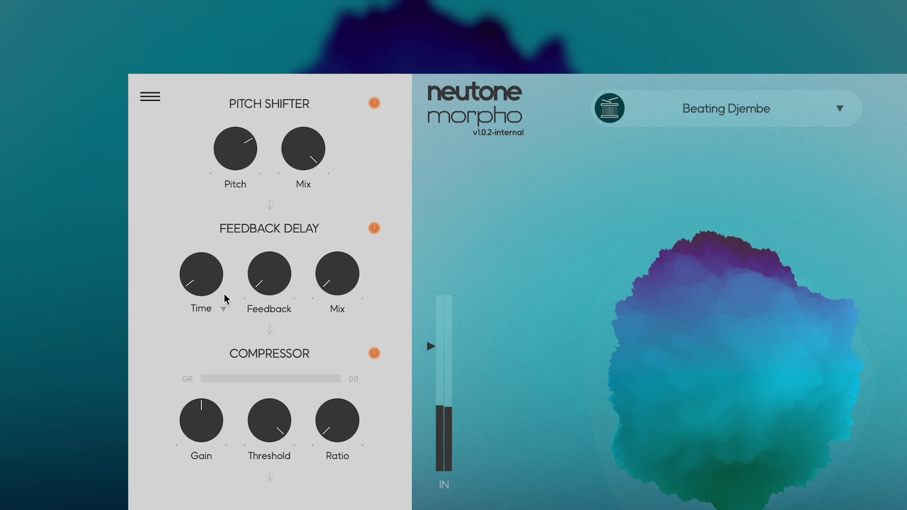
Sync the delay time to 1/8 notes, with 65% mix and feedback around 43%.
left_click(201, 335)
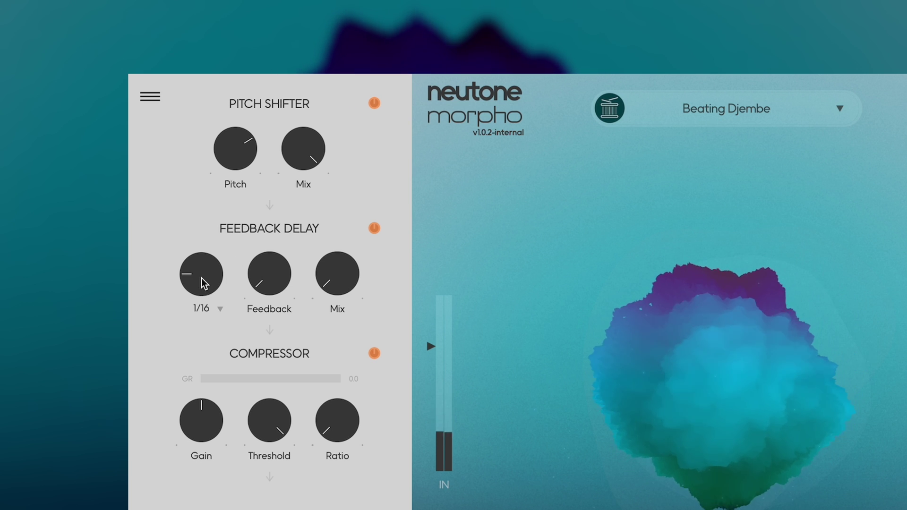
scroll(203, 270, "up", 3)
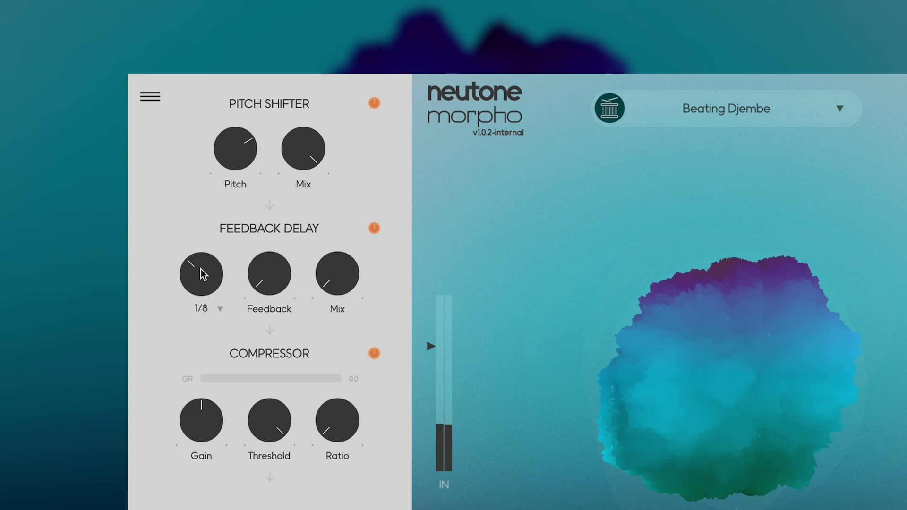
left_click_drag(338, 289, 345, 257)
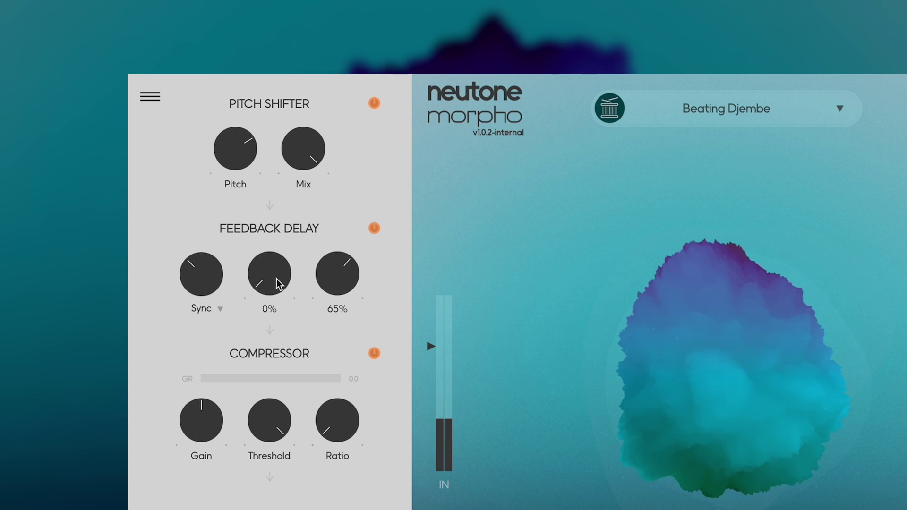
left_click_drag(278, 283, 274, 236)
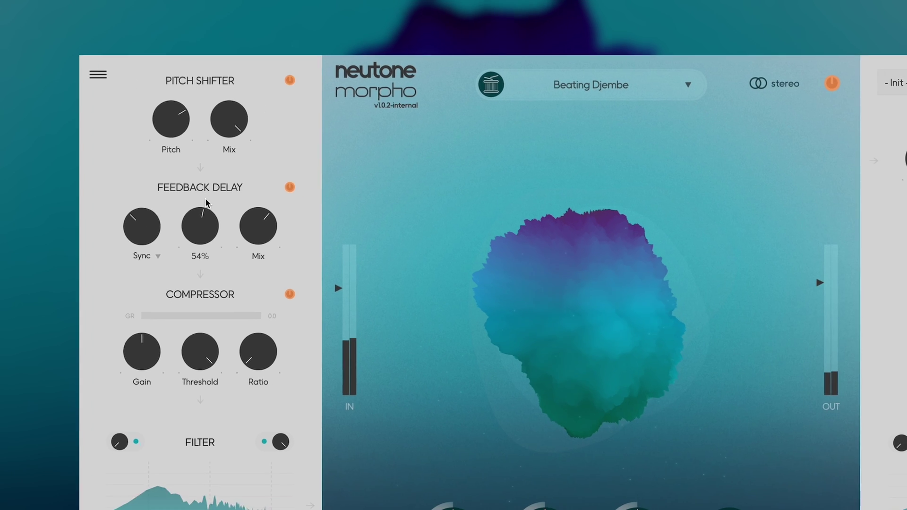
left_click_drag(183, 211, 182, 219)
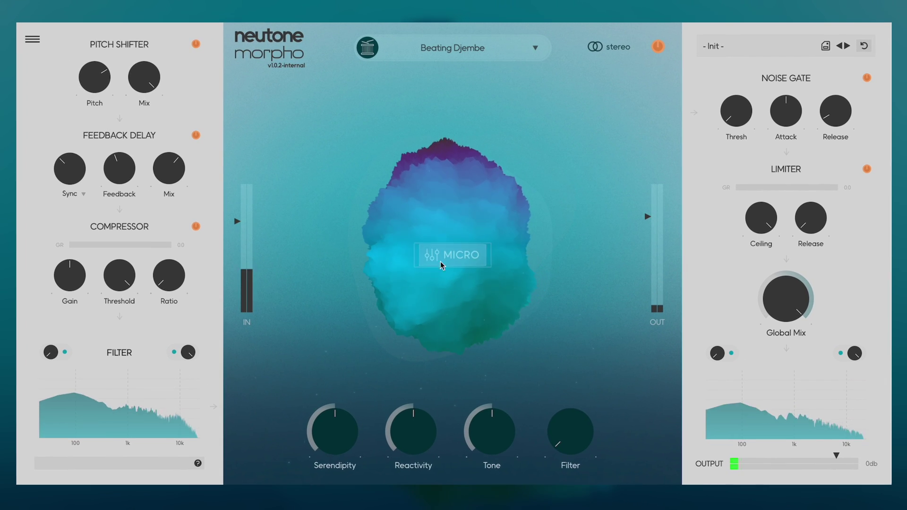
Show the six Micro sliders, randomize their ranges eight times, then ease Reactivity down slightly.
left_click(450, 256)
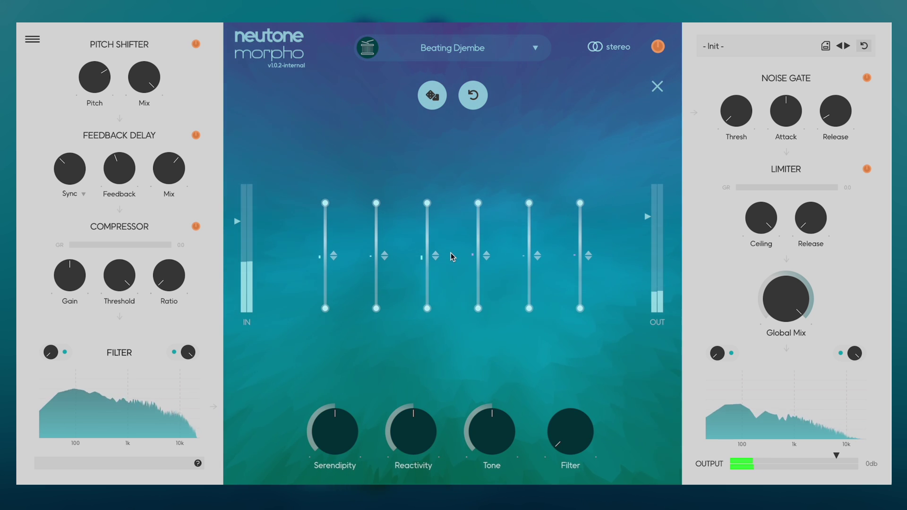
left_click(433, 97)
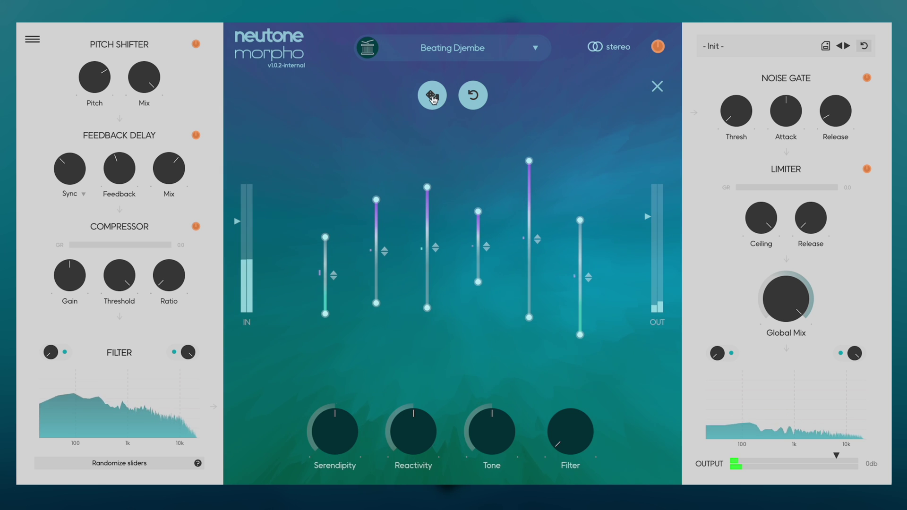
left_click(432, 97)
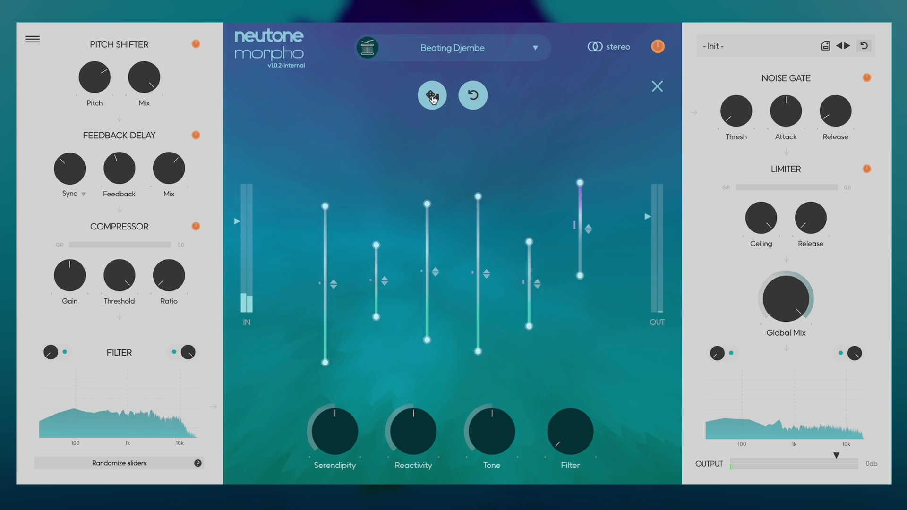
left_click(432, 97)
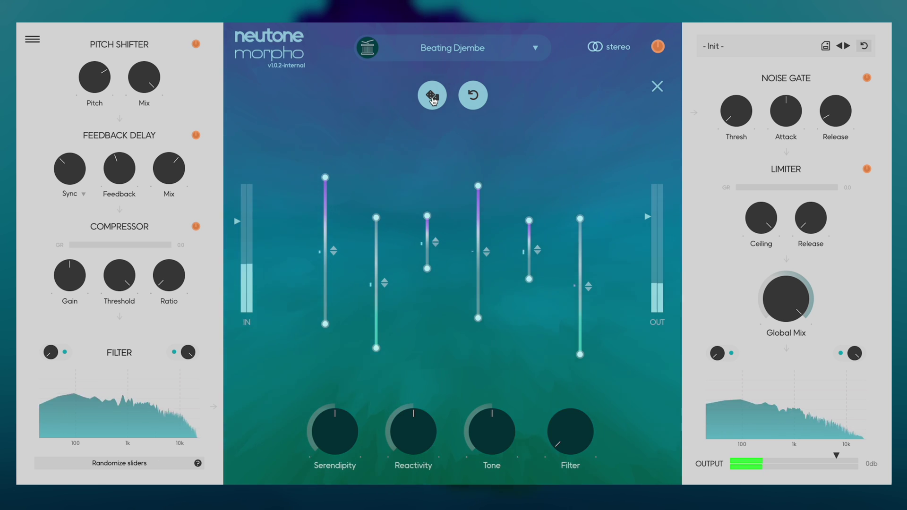
left_click(432, 97)
left_click(432, 97)
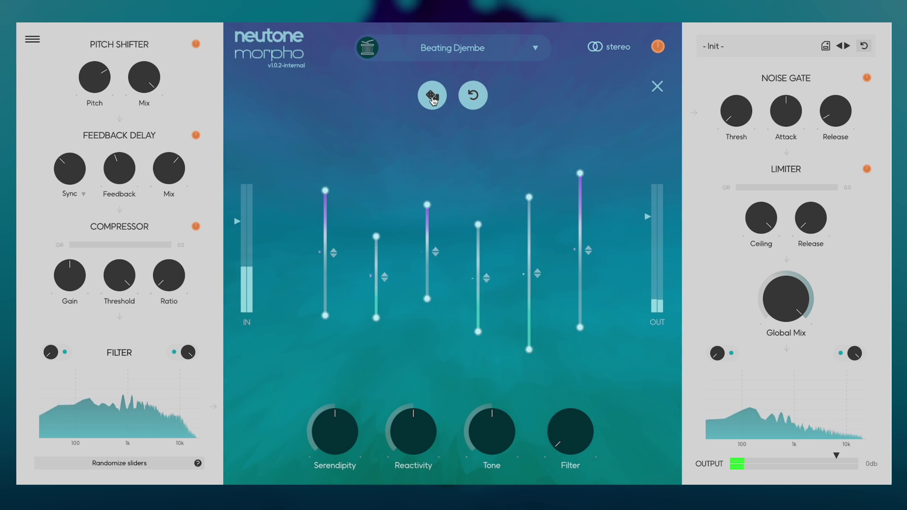
left_click(432, 97)
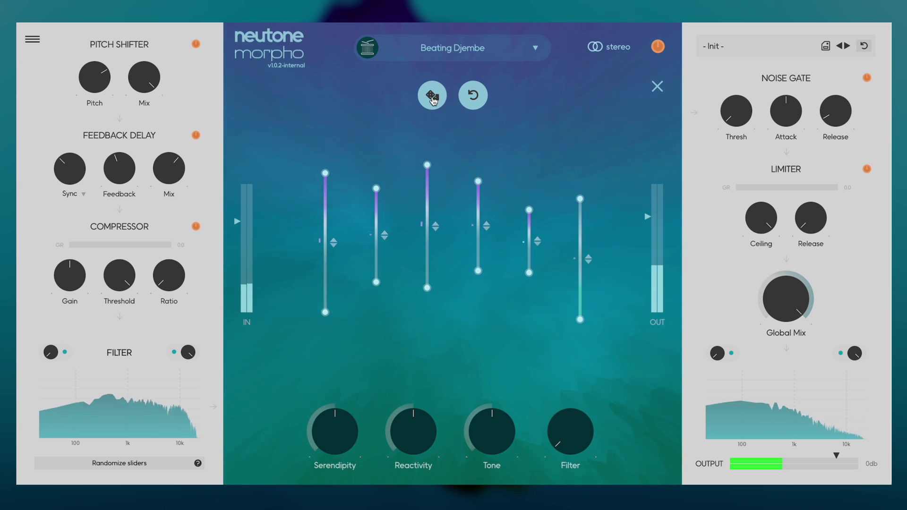
left_click(432, 97)
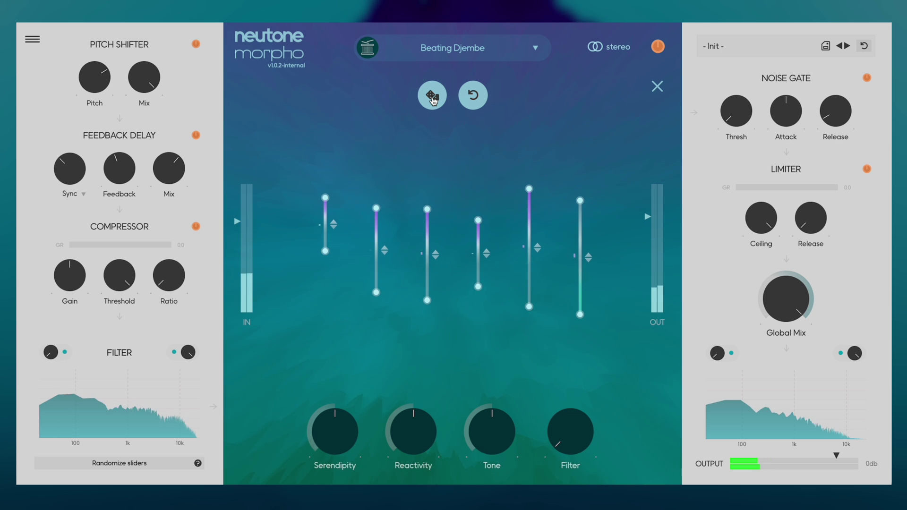
left_click(432, 97)
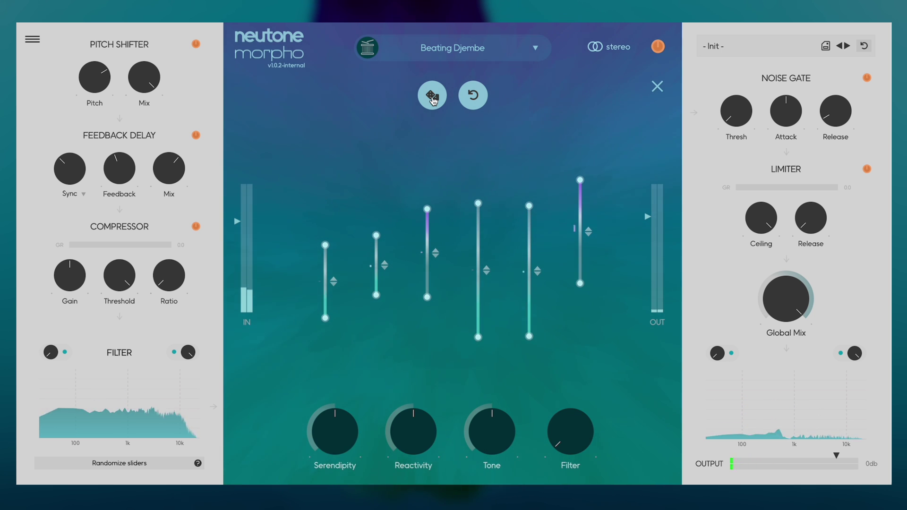
left_click_drag(407, 438, 325, 423)
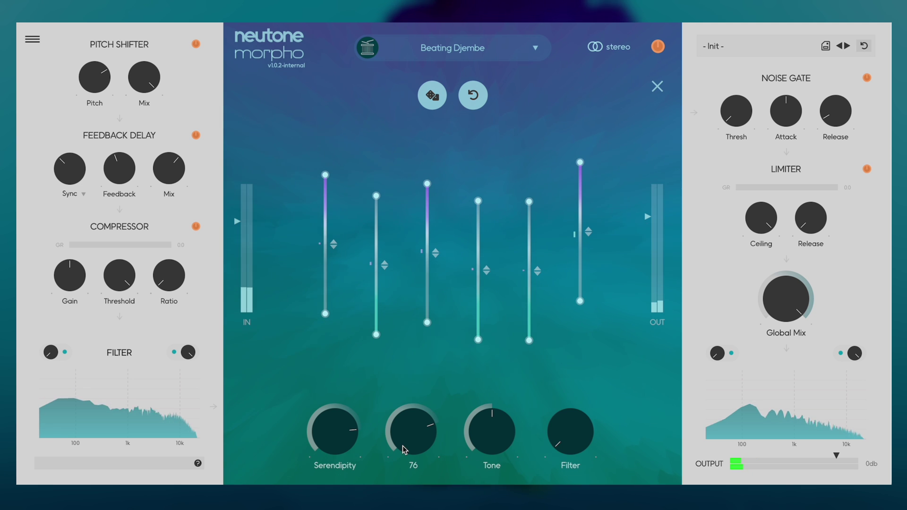
Lower Reactivity from 76 to about 60 and Serendipity from 82 to 69.
left_click_drag(403, 446, 403, 461)
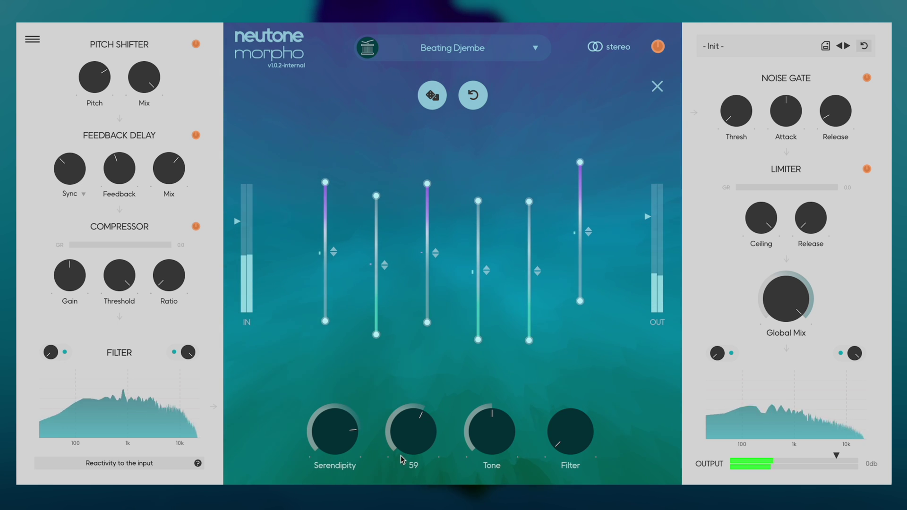
left_click_drag(338, 450, 339, 461)
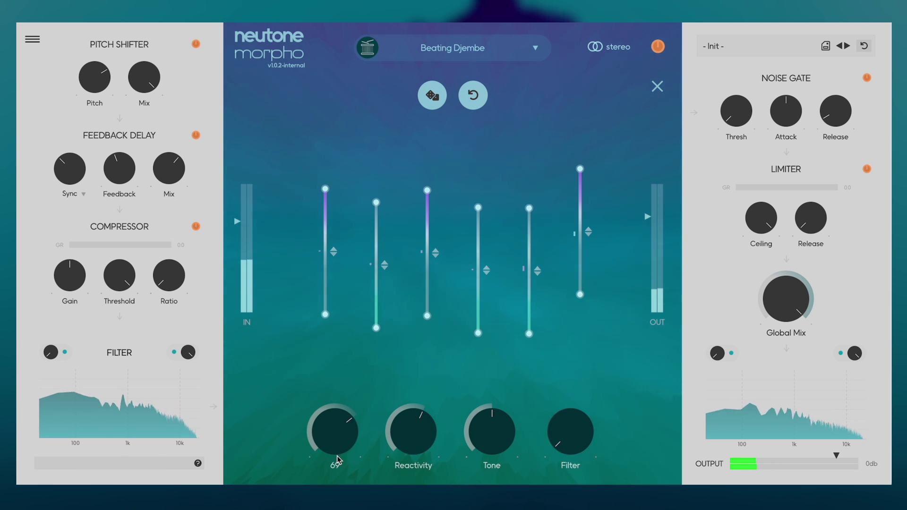